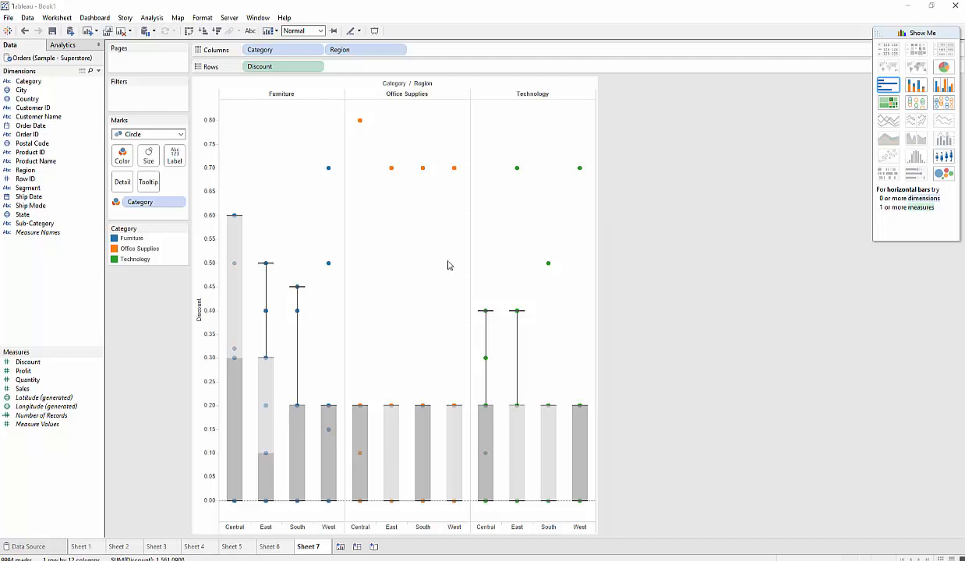
Create a new worksheet and place the Discount measure in the view.
left_click(340, 547)
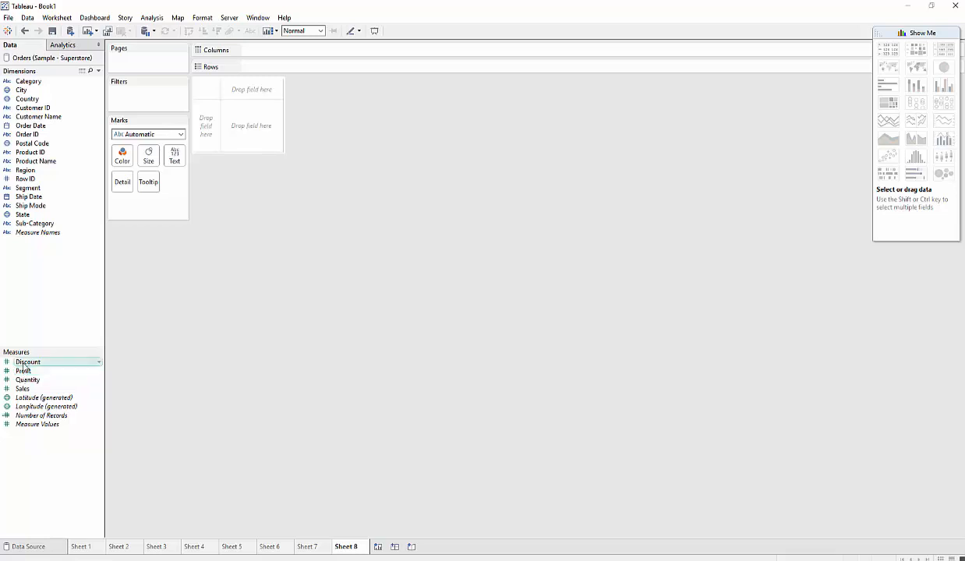
left_click_drag(24, 364, 252, 141)
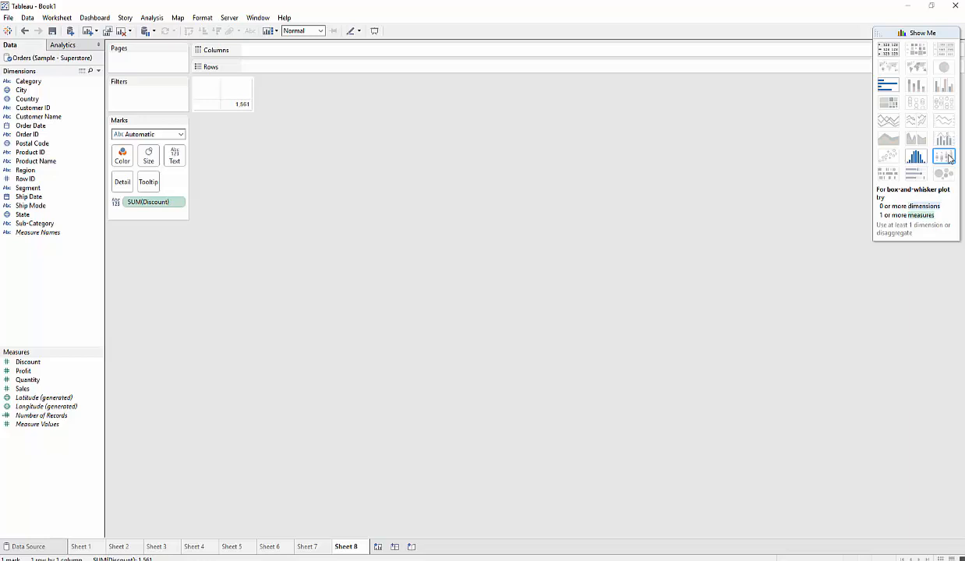
mouse_move(238, 107)
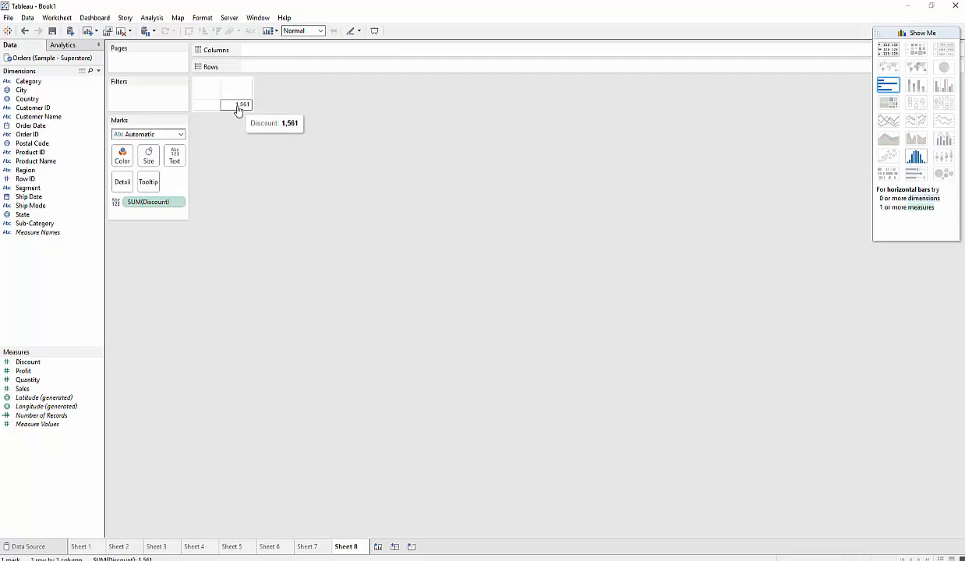
Disaggregate the measures and display Discount as a box-and-whisker plot.
left_click(152, 19)
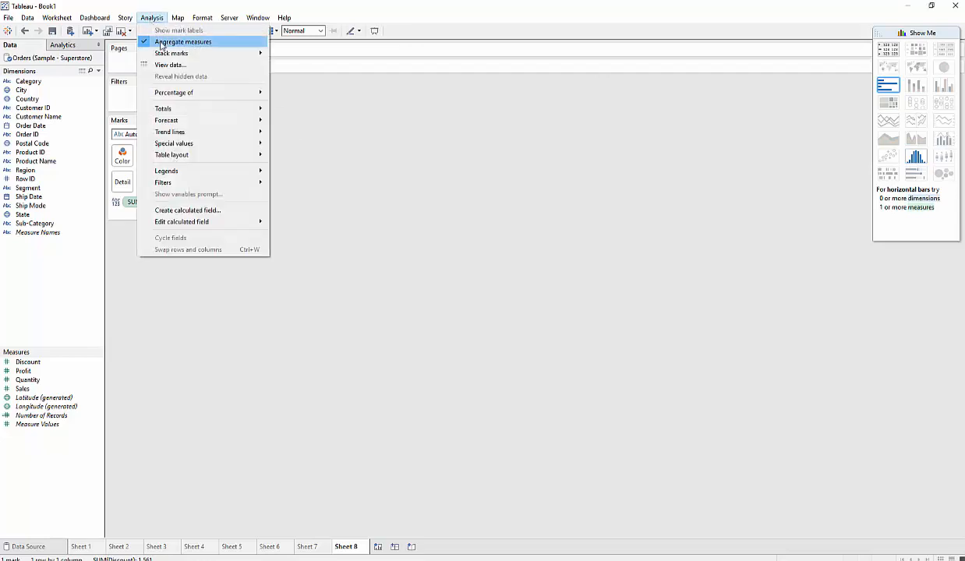
left_click(161, 43)
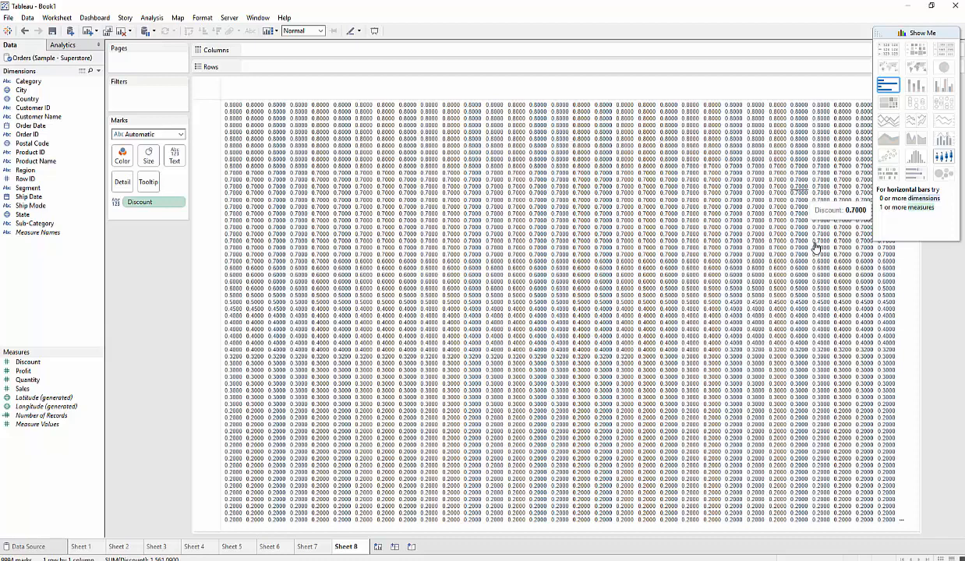
left_click(944, 156)
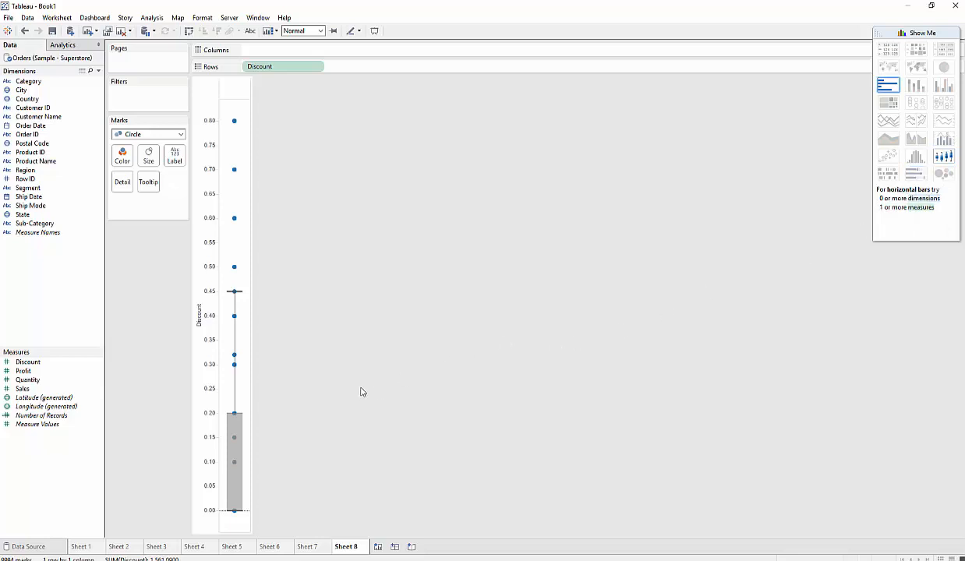
Inspect the box plot's quartile values and examine the underlying records of the 0.50 discount outlier.
mouse_move(241, 417)
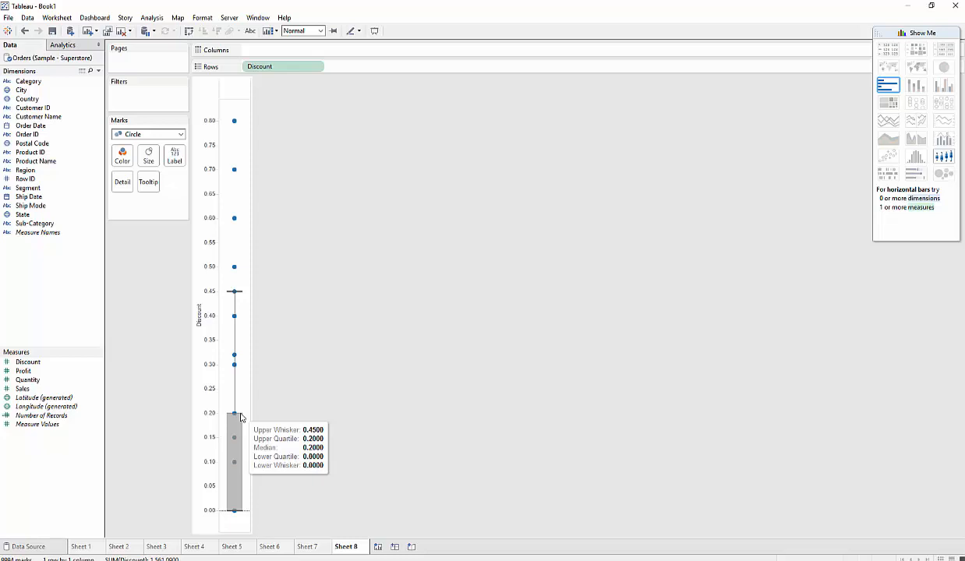
right_click(234, 269)
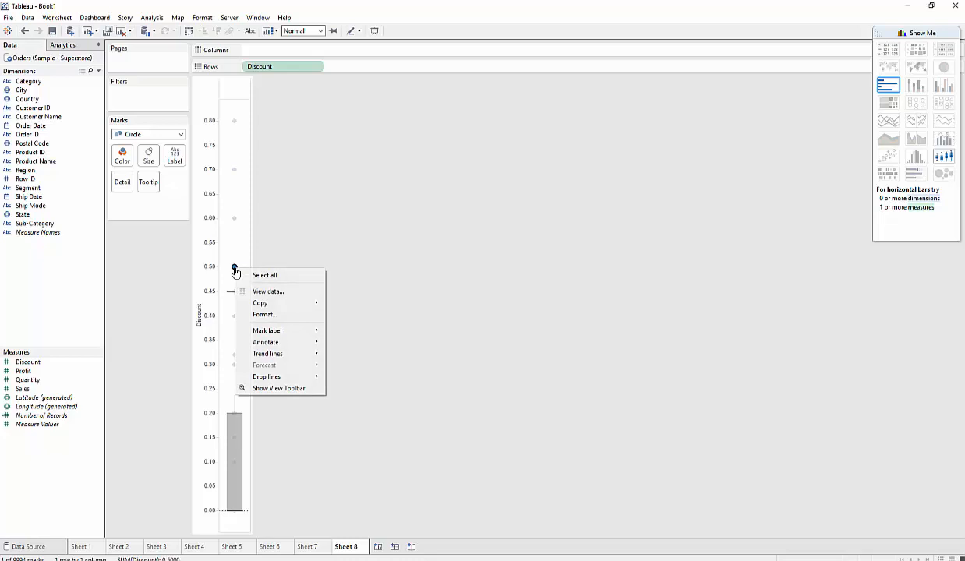
left_click(269, 291)
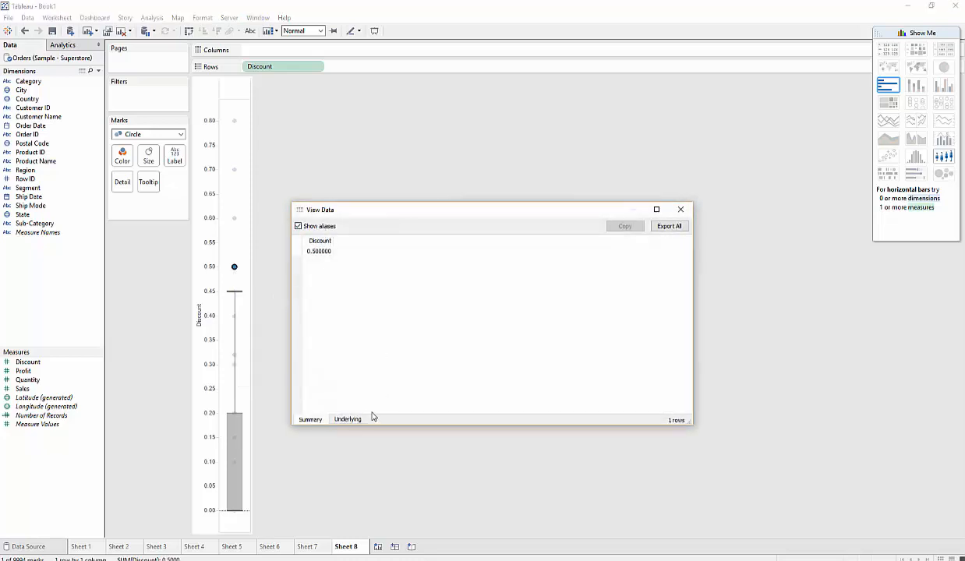
left_click(349, 420)
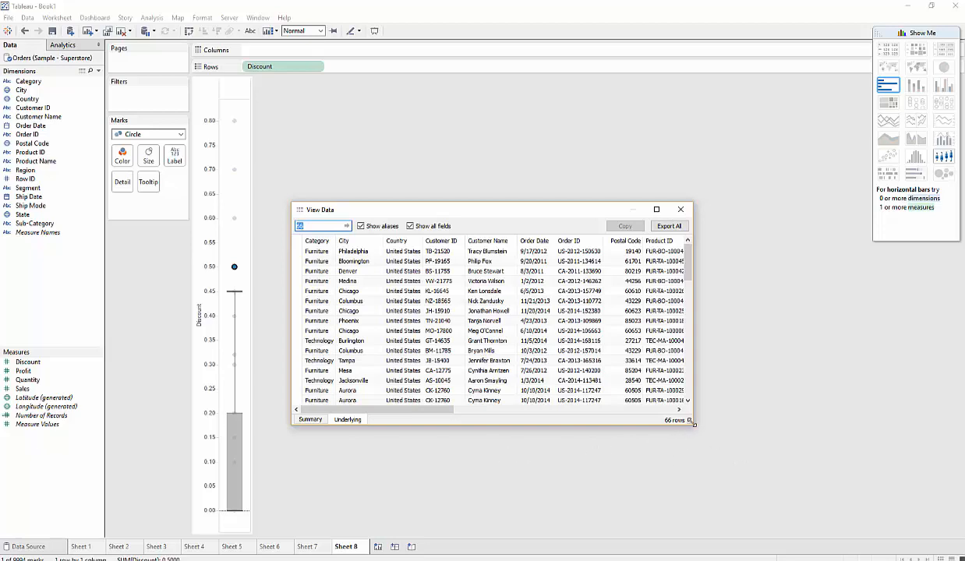
left_click_drag(692, 424, 938, 530)
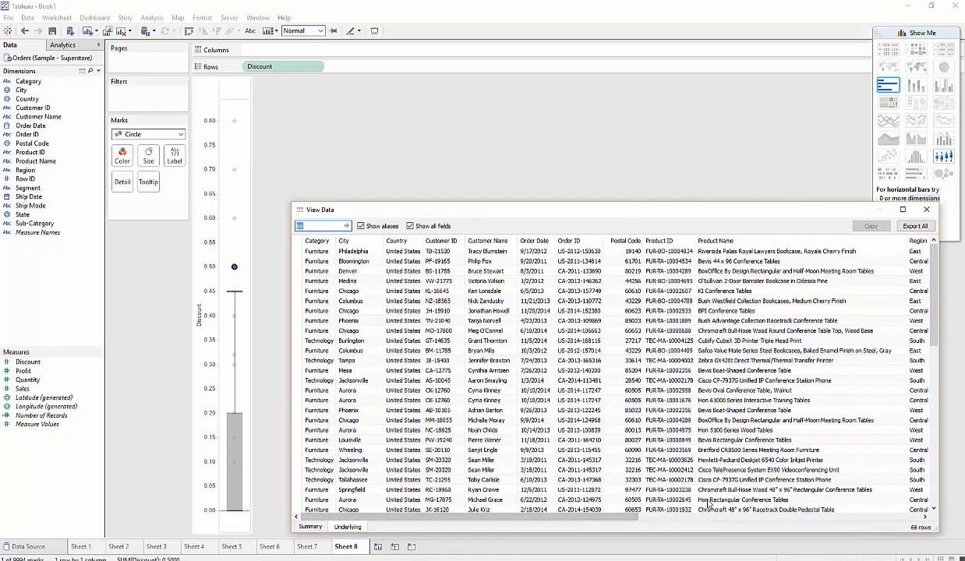
left_click_drag(620, 517, 942, 540)
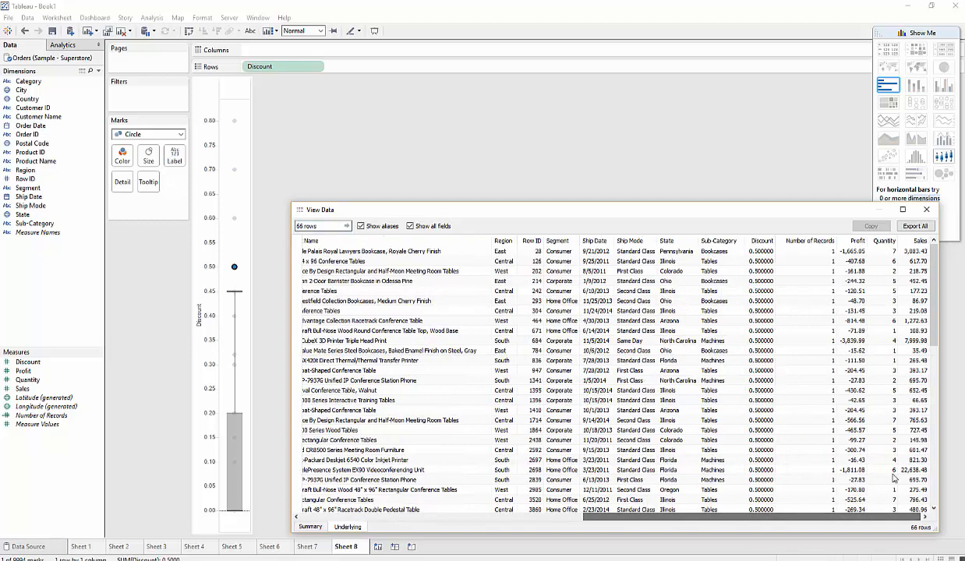
left_click(926, 212)
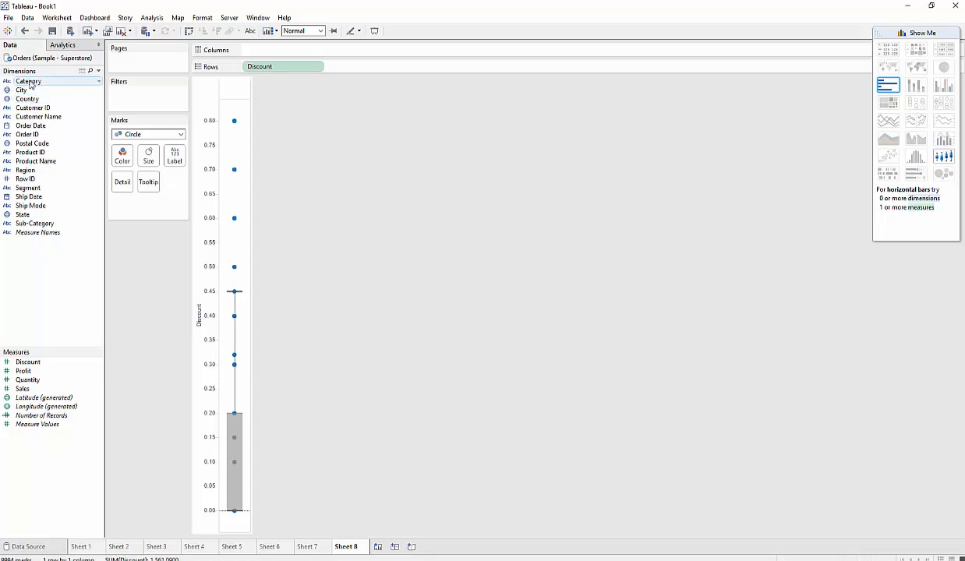
Split the box plot by Category and Region in the columns.
left_click_drag(29, 84, 290, 60)
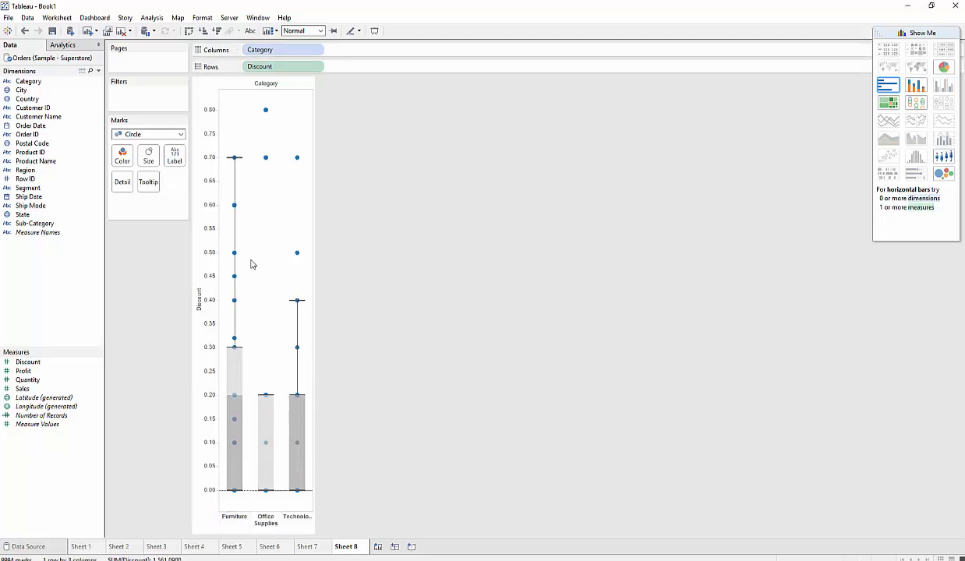
mouse_move(239, 161)
left_click_drag(30, 170, 380, 53)
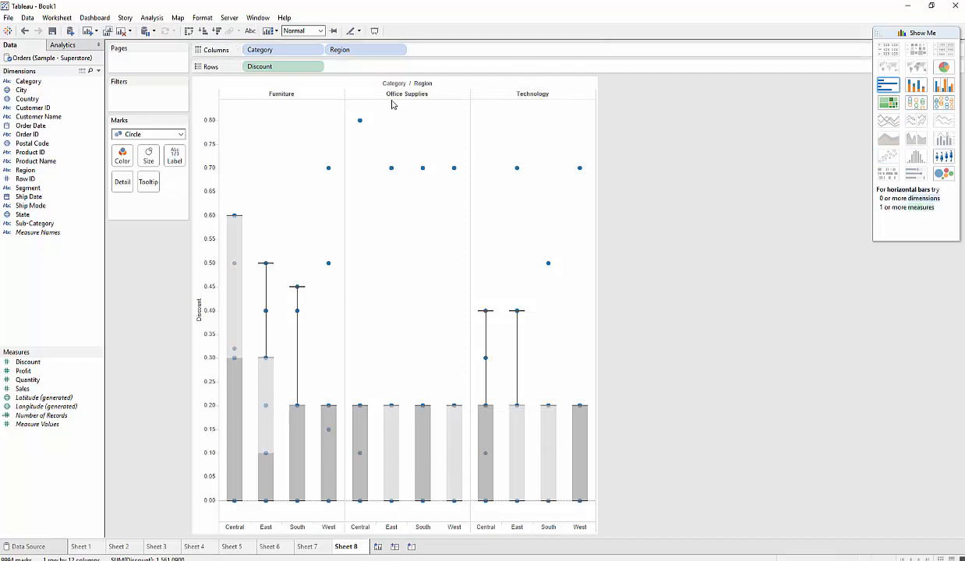
mouse_move(361, 123)
Color the marks by Profit and enable stepped color with 5 steps for its color scale.
left_click_drag(23, 371, 123, 167)
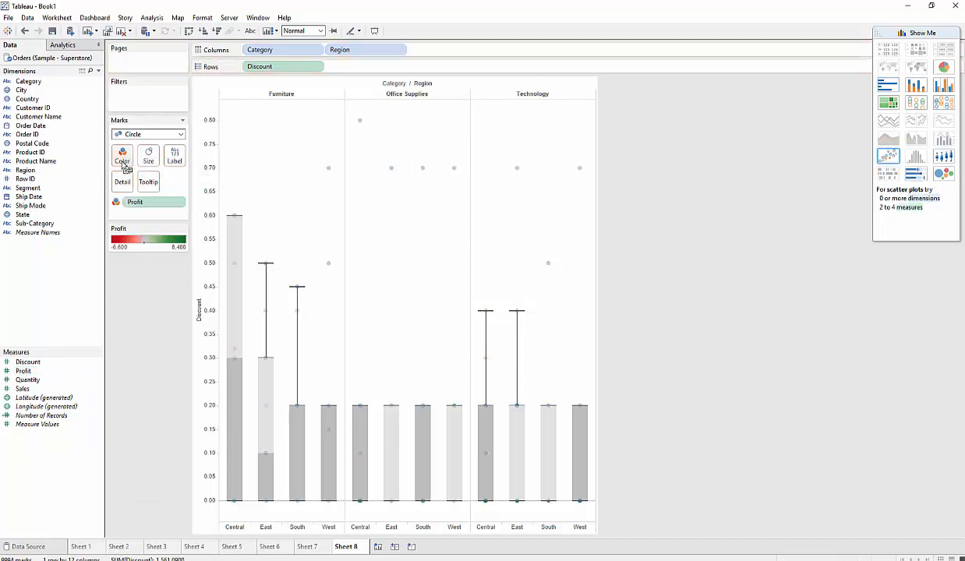
left_click(182, 230)
left_click(151, 240)
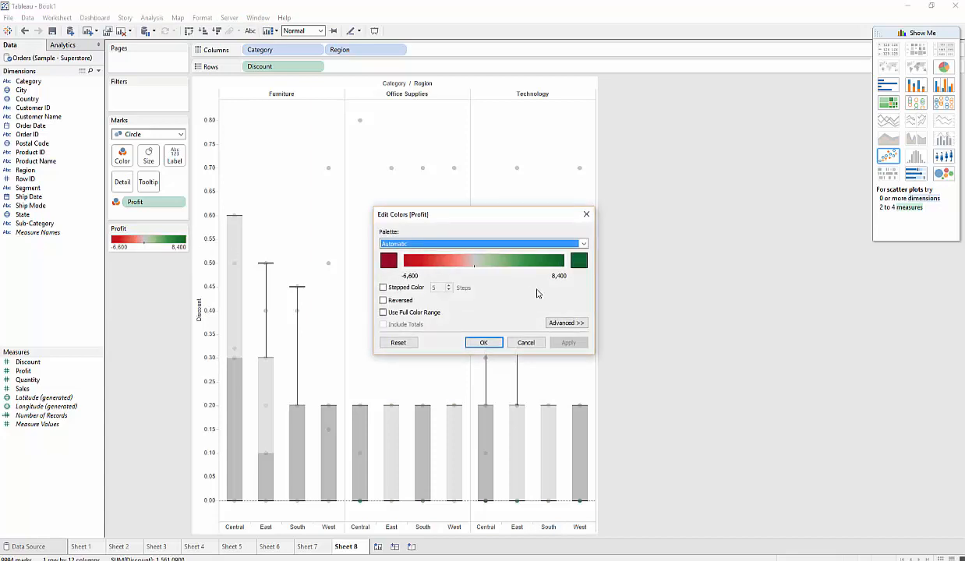
left_click(383, 287)
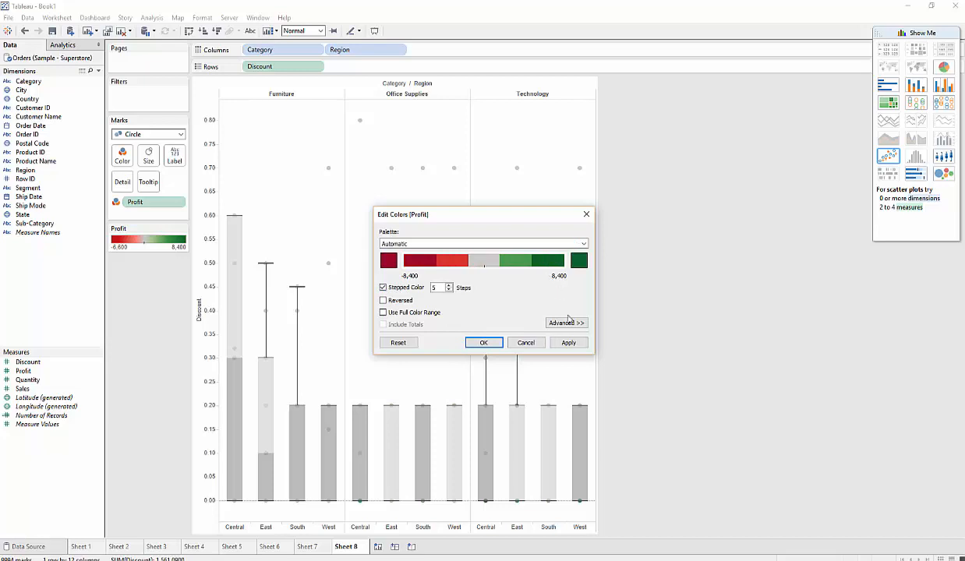
Try the Red-White-Black Diverging palette, then apply Red-White-Green Diverging to the Profit colors.
left_click(447, 243)
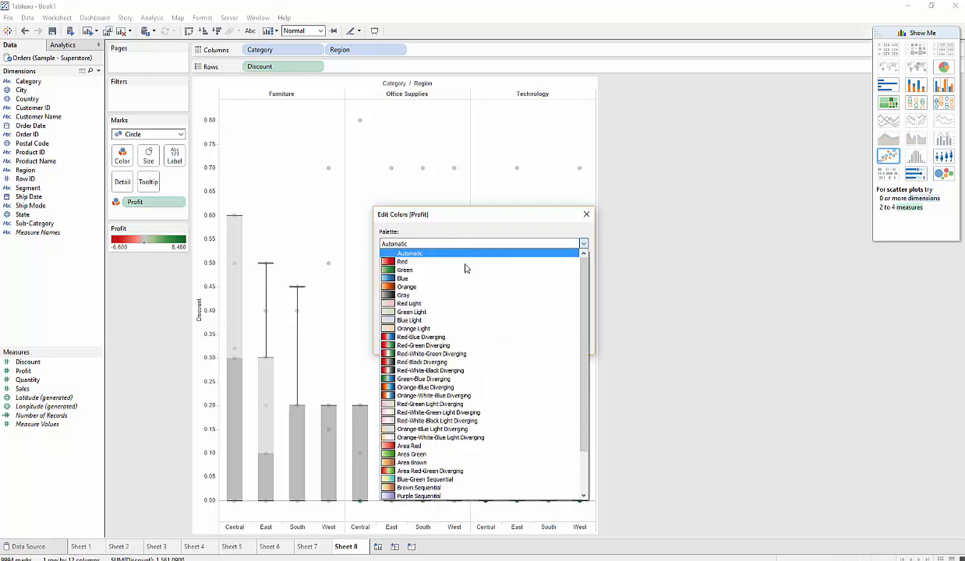
left_click(491, 372)
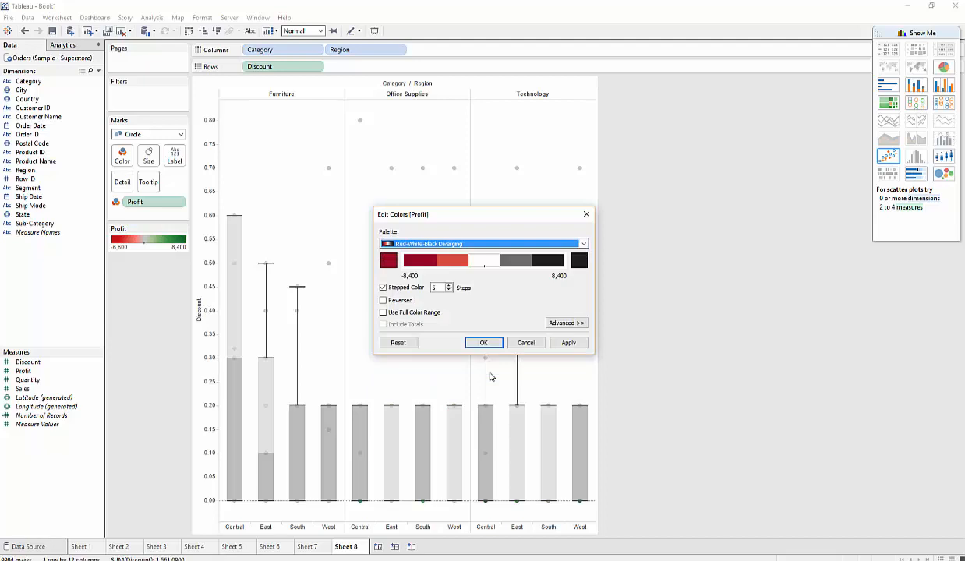
left_click(455, 245)
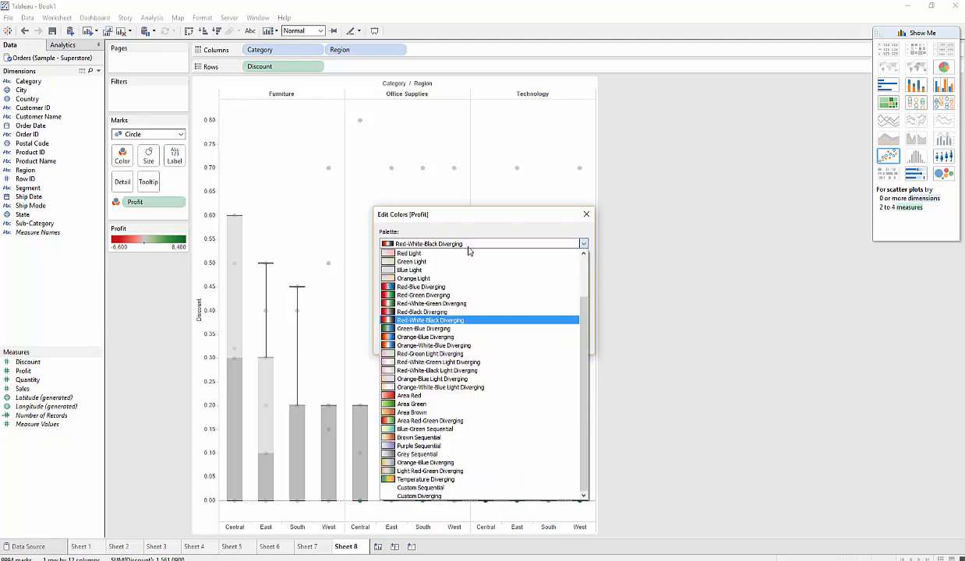
left_click(469, 303)
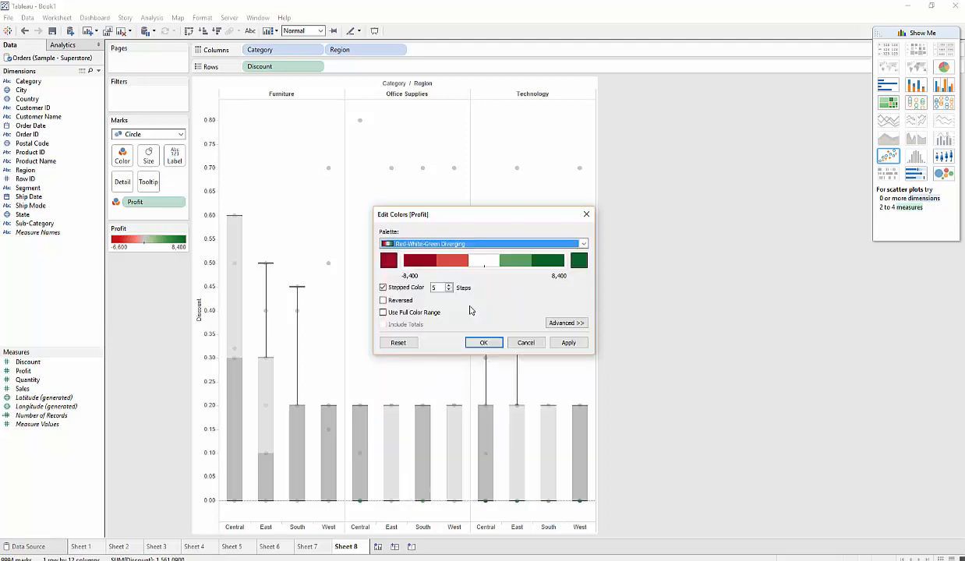
left_click(577, 344)
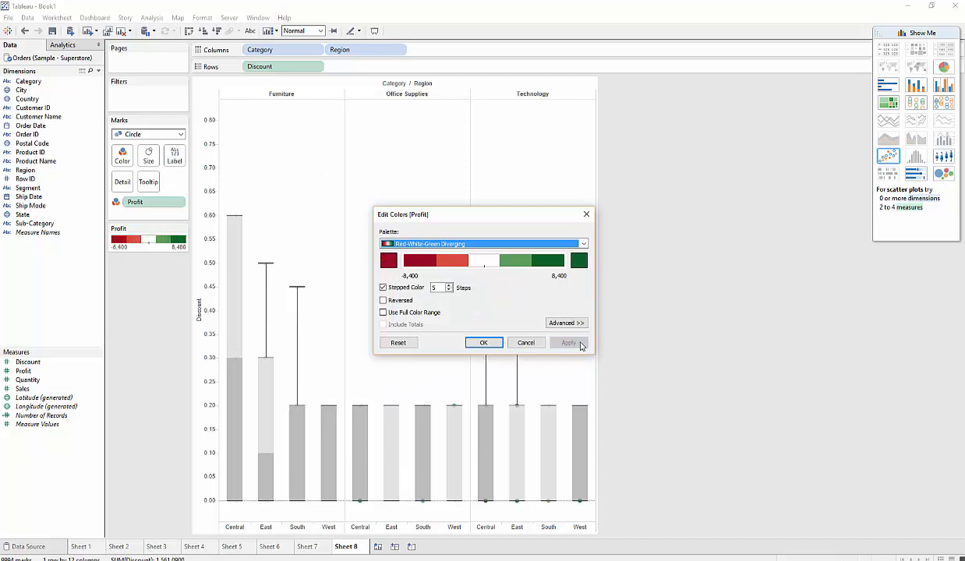
left_click(493, 348)
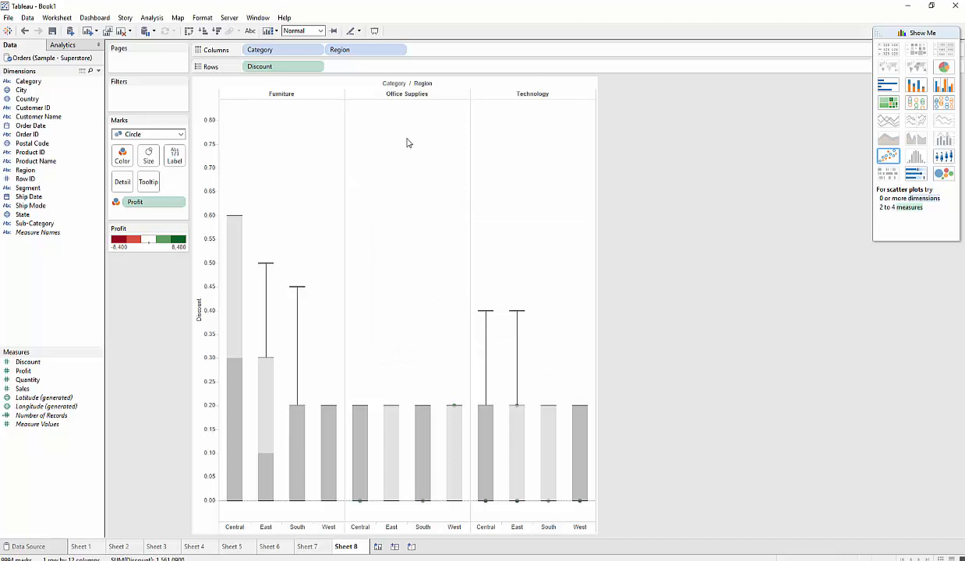
Change the Profit color palette to Orange-Blue Diverging.
left_click(182, 228)
left_click(138, 239)
left_click(487, 243)
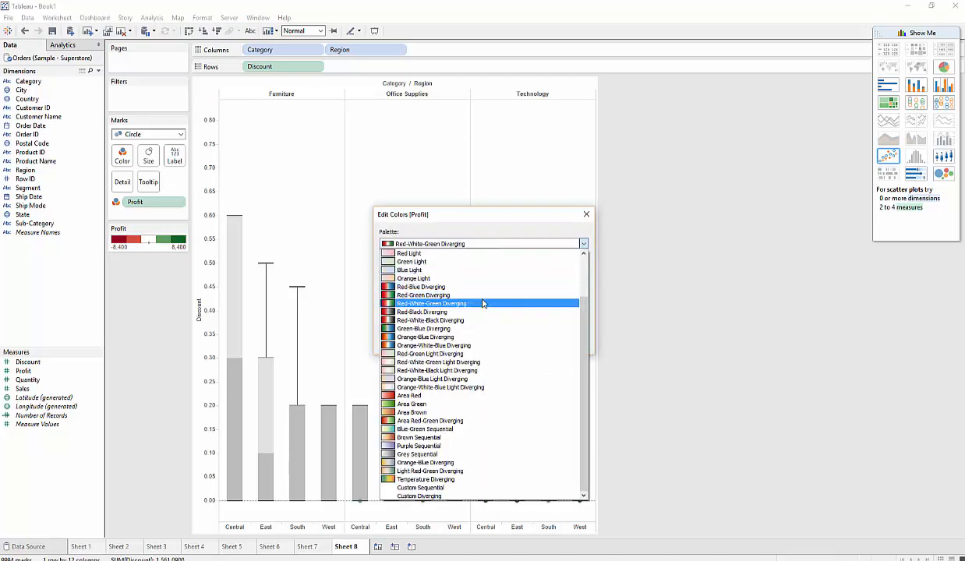
left_click(470, 336)
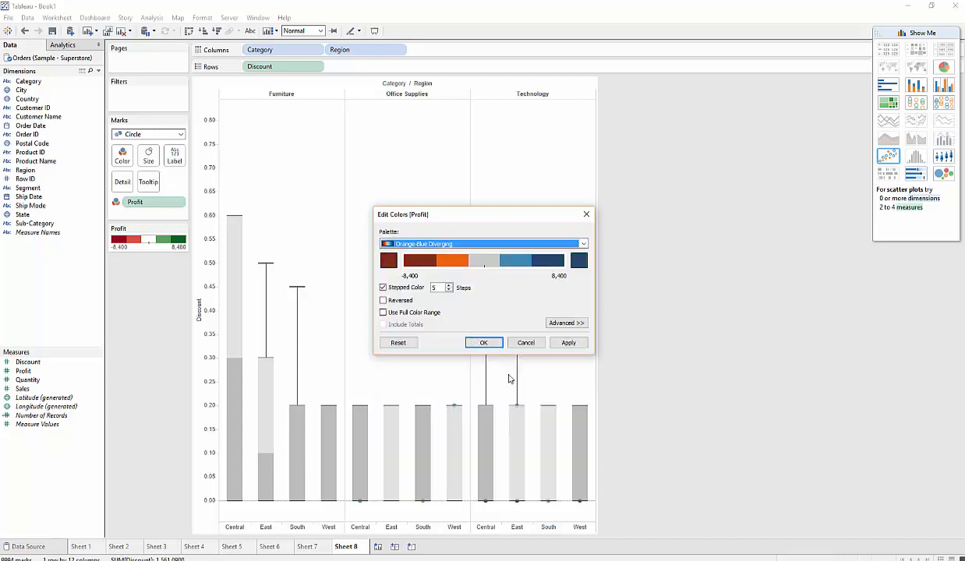
left_click(575, 343)
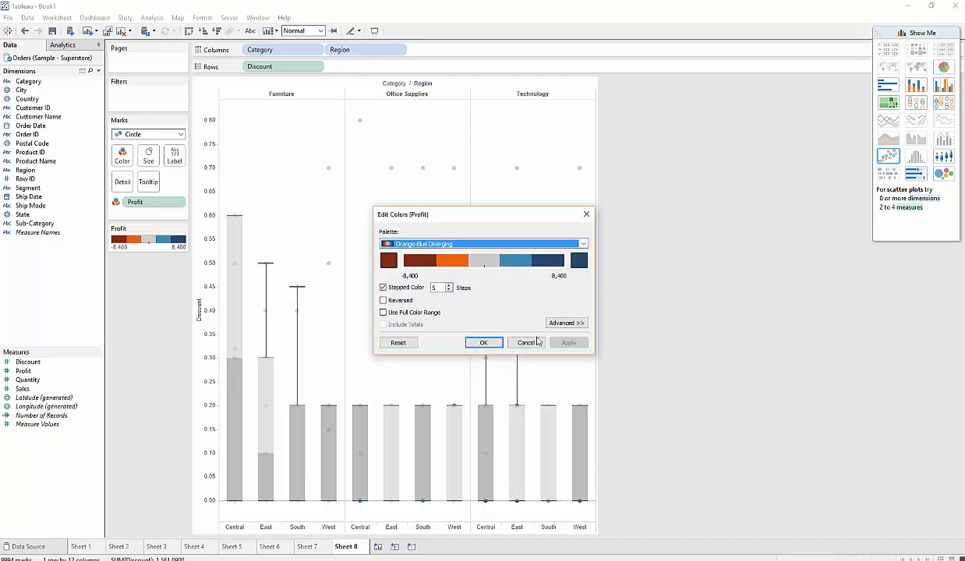
left_click(484, 344)
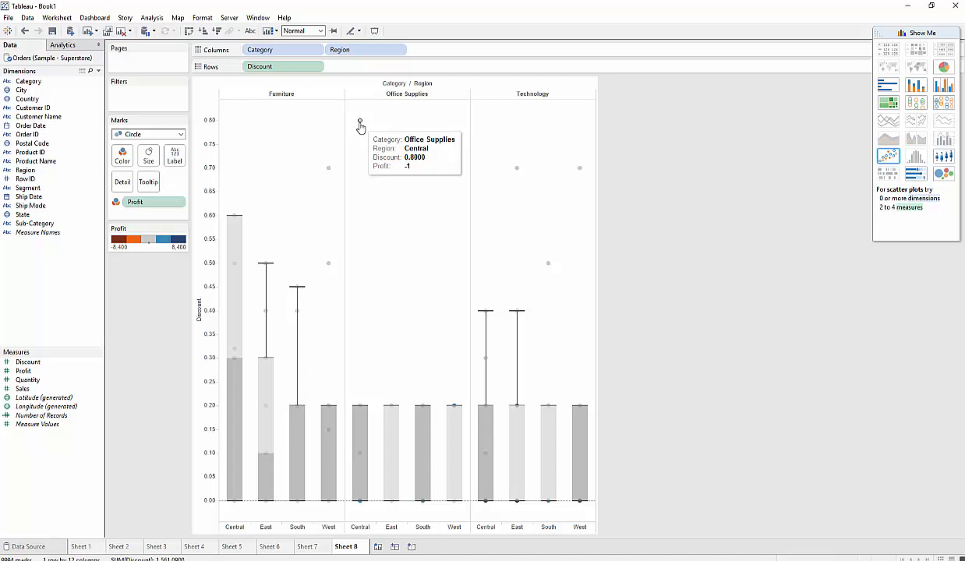
Examine the underlying record of the 0.80 discount outlier in Office Supplies, Central, including its profit.
left_click(360, 122)
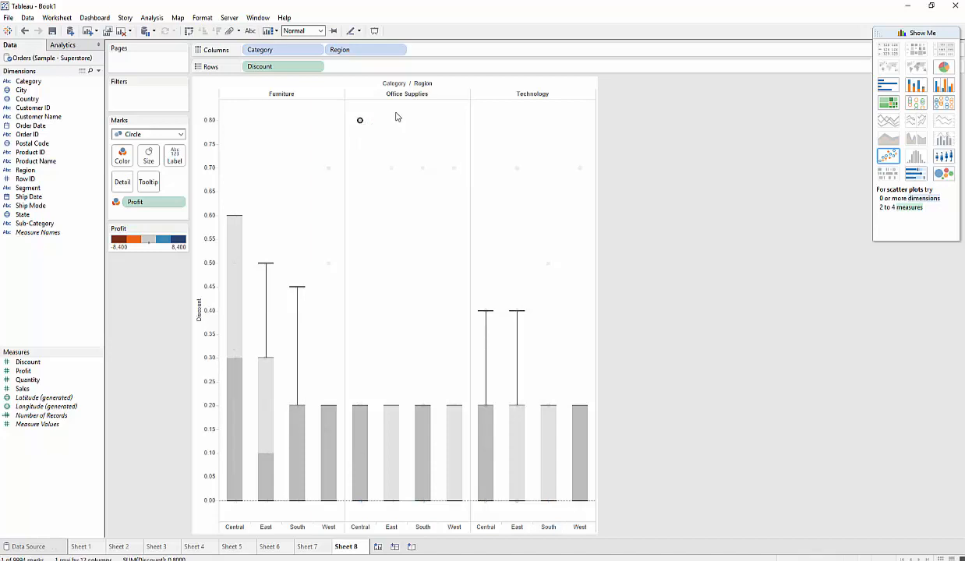
left_click(366, 124)
left_click(360, 122)
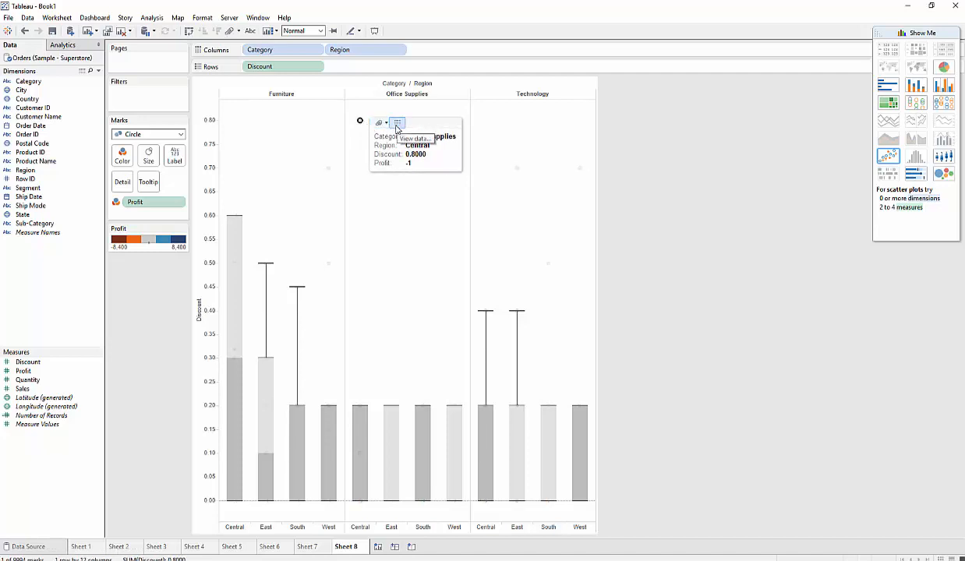
left_click(398, 124)
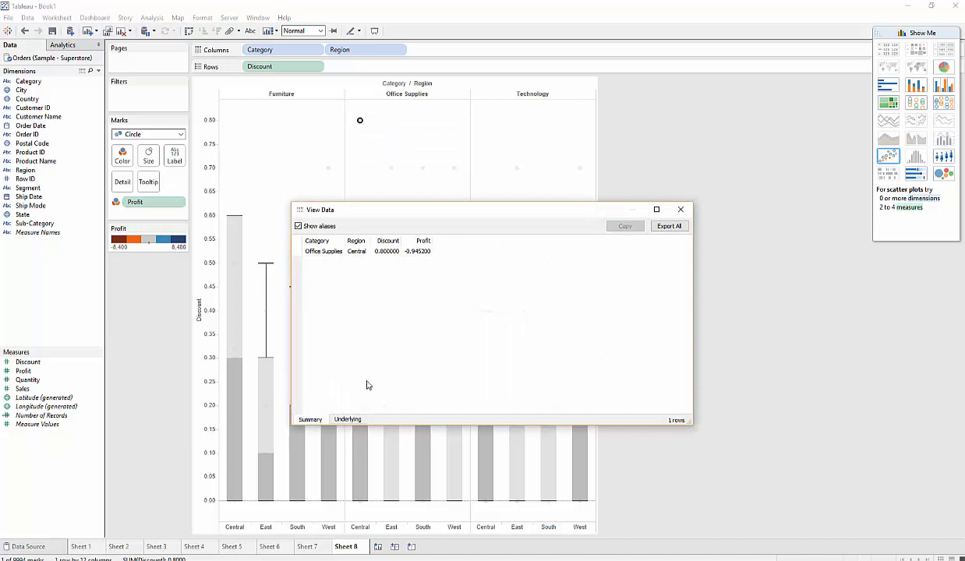
left_click(348, 419)
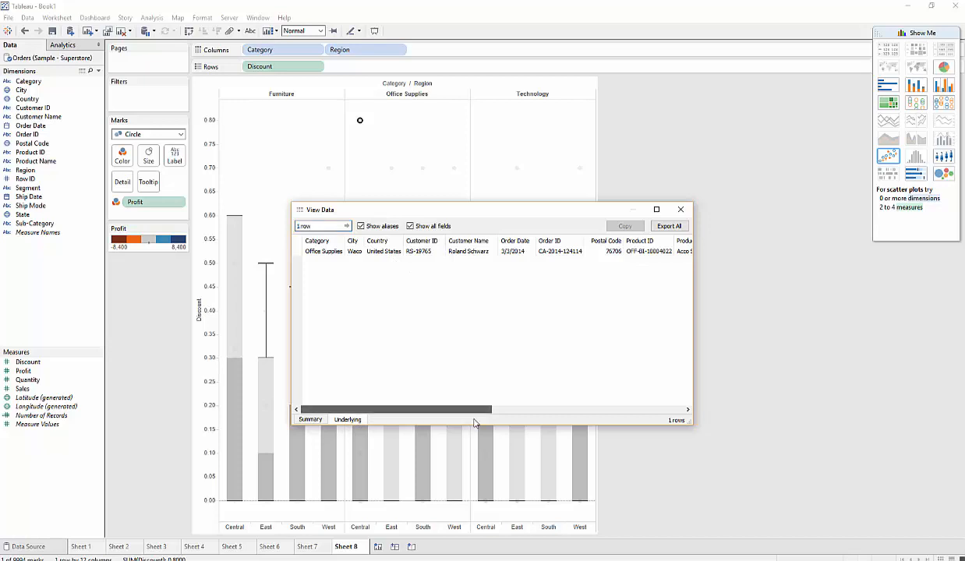
left_click_drag(475, 422, 695, 430)
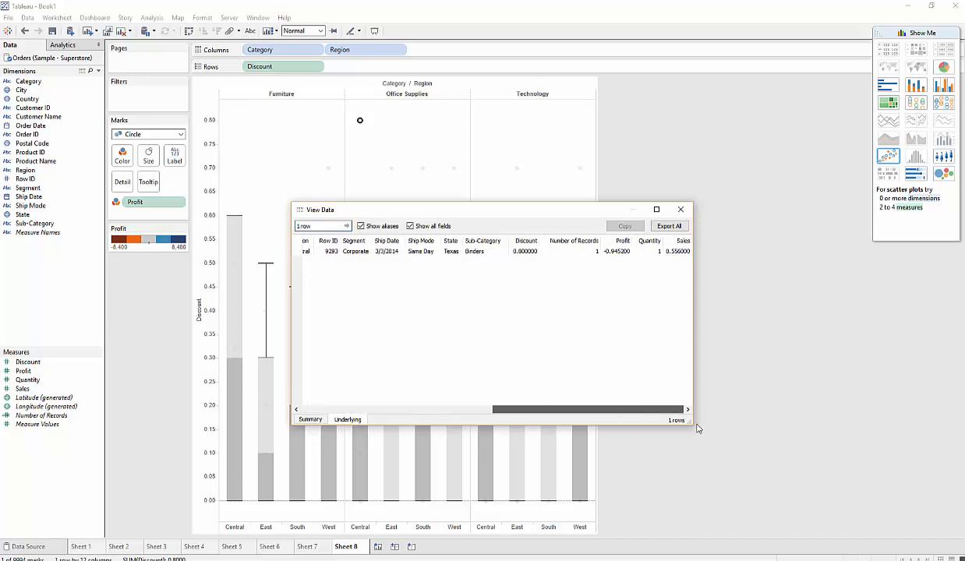
left_click(615, 252)
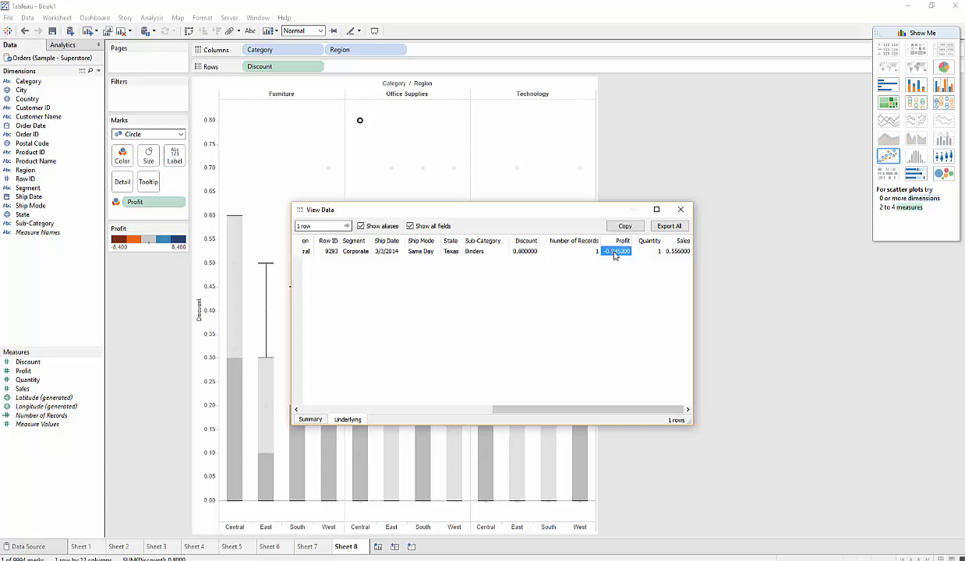
left_click(680, 209)
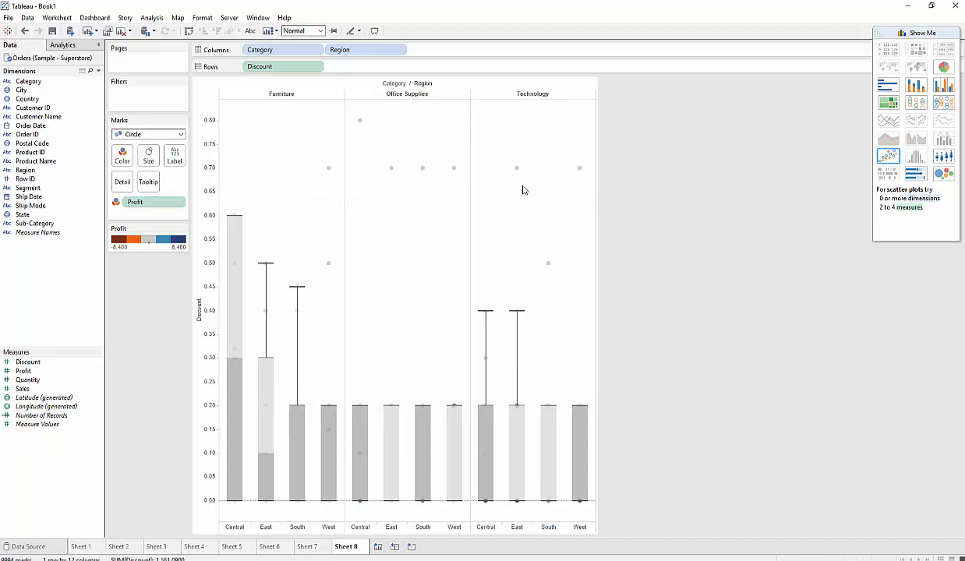
Examine the summary and underlying record of the 0.70 discount outlier in Furniture, West, including its profit, and clear the selection.
mouse_move(390, 178)
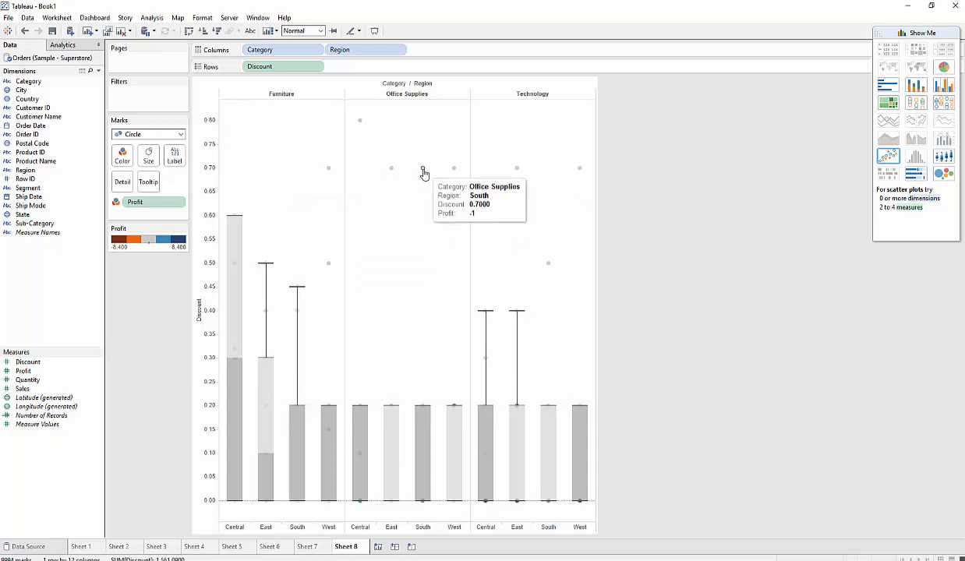
left_click(329, 169)
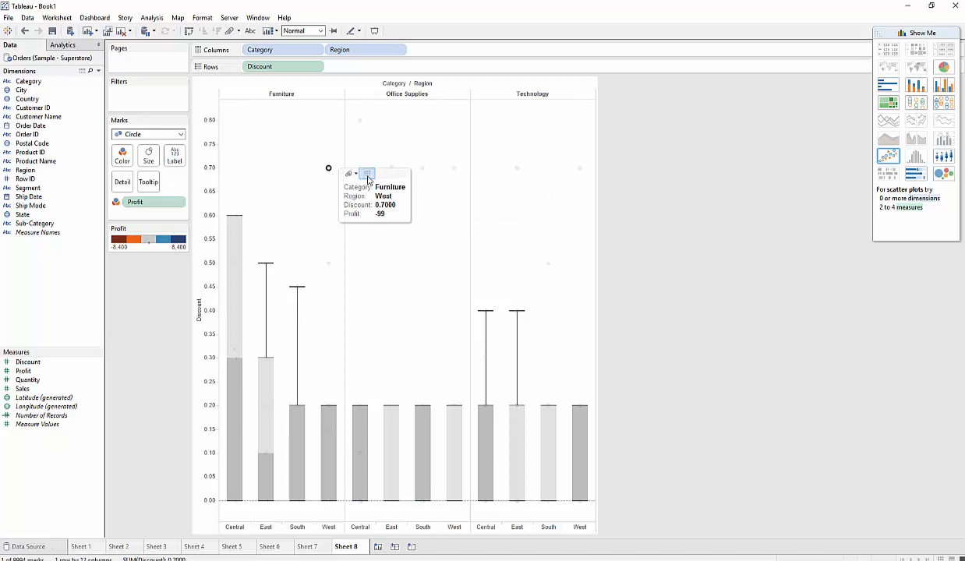
left_click(367, 175)
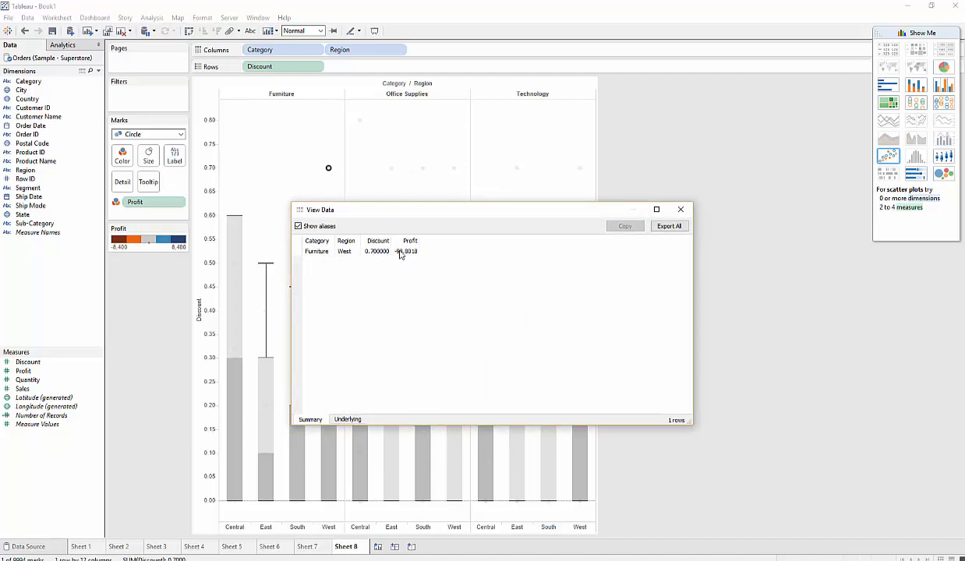
left_click(349, 421)
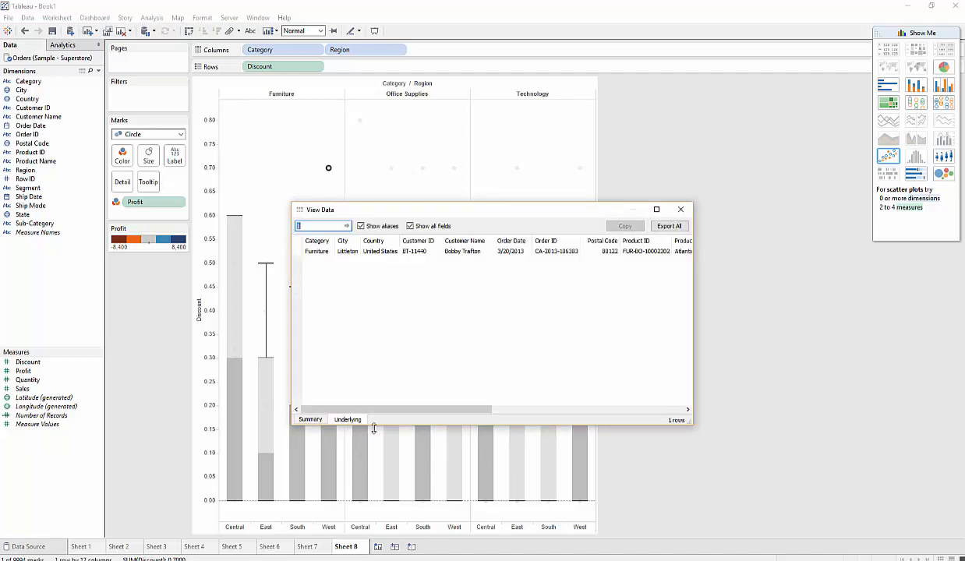
left_click_drag(473, 414, 664, 412)
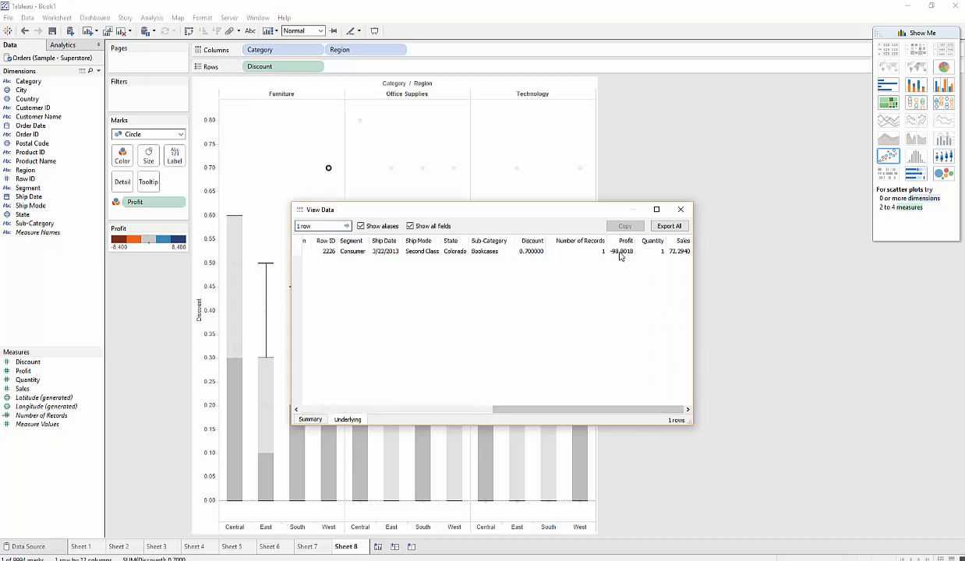
left_click(680, 209)
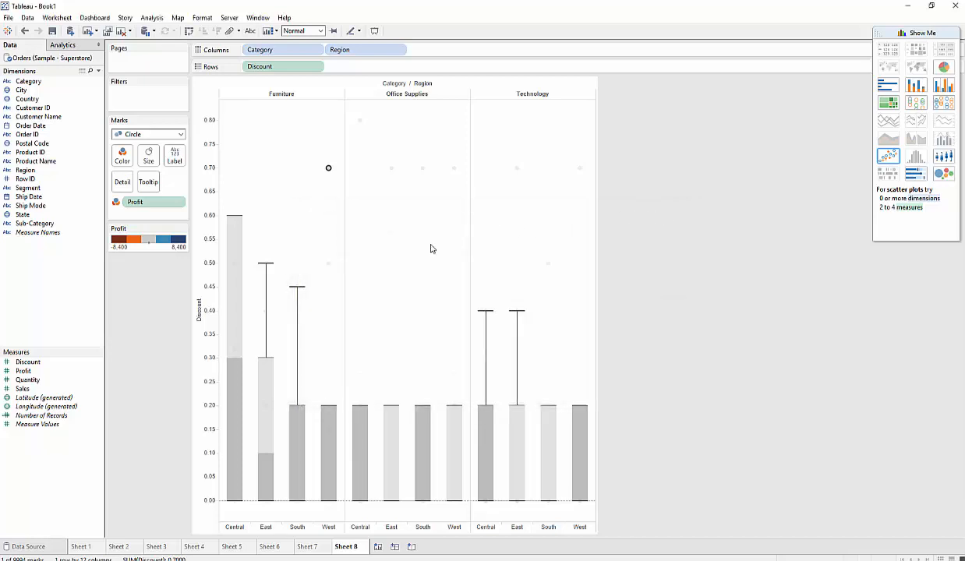
left_click(432, 248)
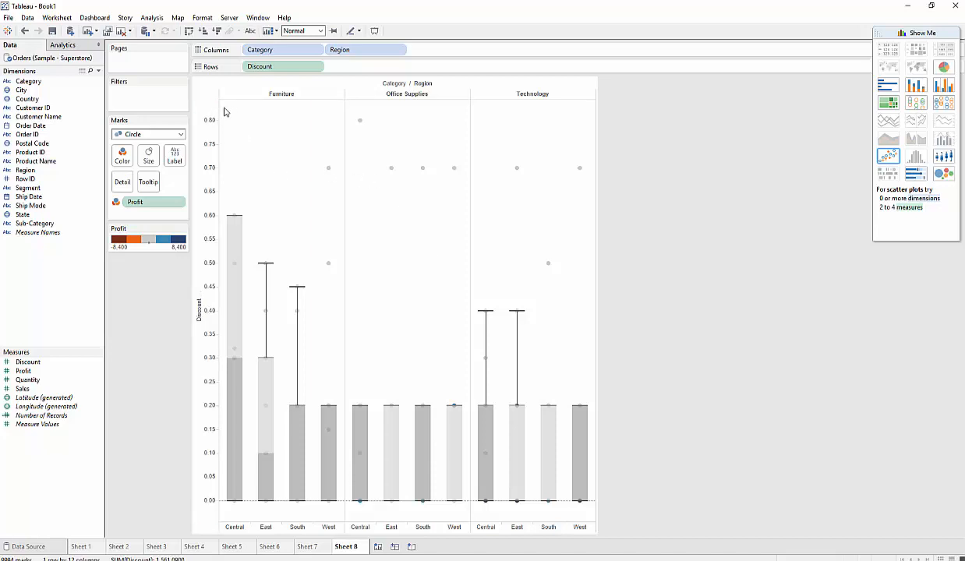
Select all marks with discounts of 0.30 and above across the three categories, check their grouping options, and clear the selection.
left_click_drag(224, 108, 626, 363)
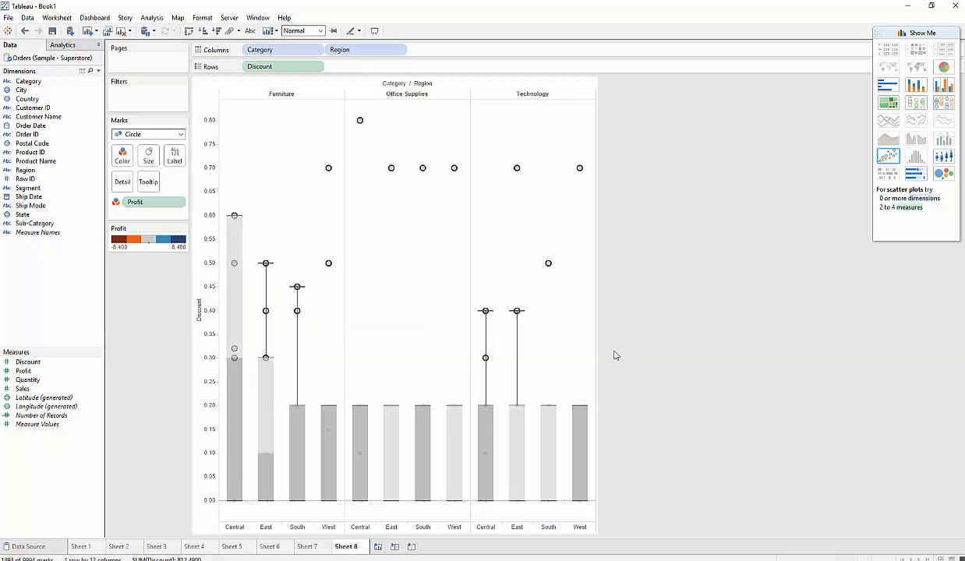
right_click(392, 172)
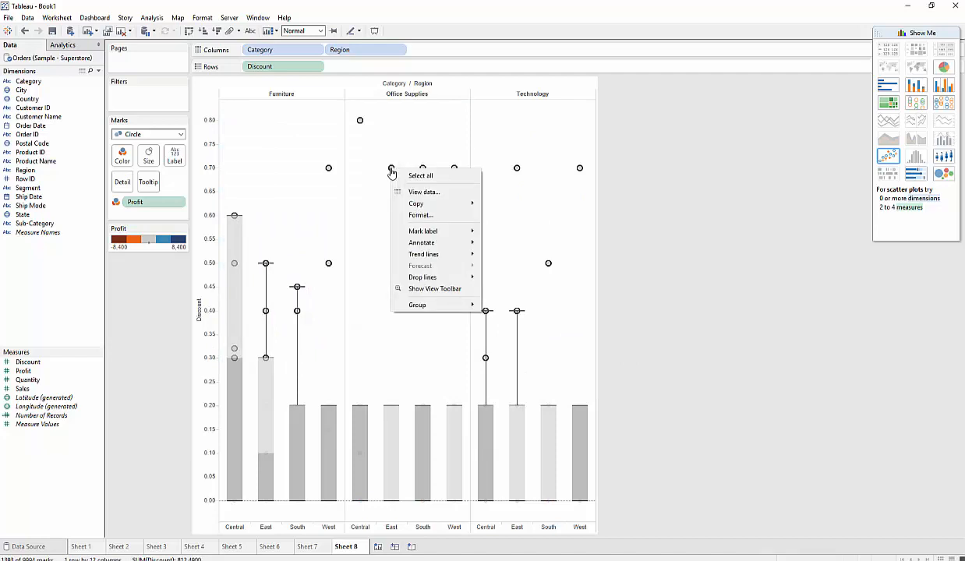
mouse_move(435, 307)
left_click(631, 330)
left_click(632, 329)
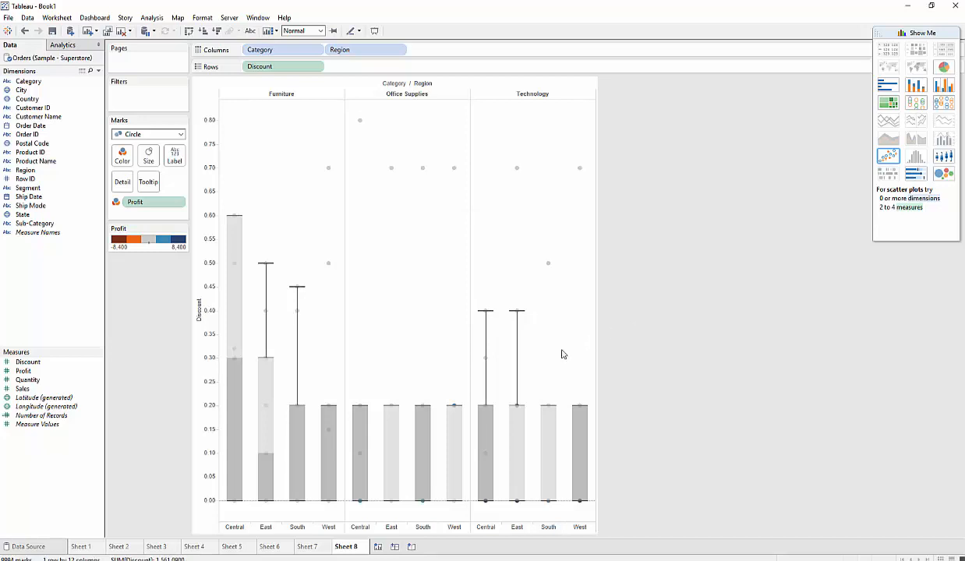
Compare the plot with the Category-colored version on Sheet 7 and return to Sheet 8.
left_click(318, 548)
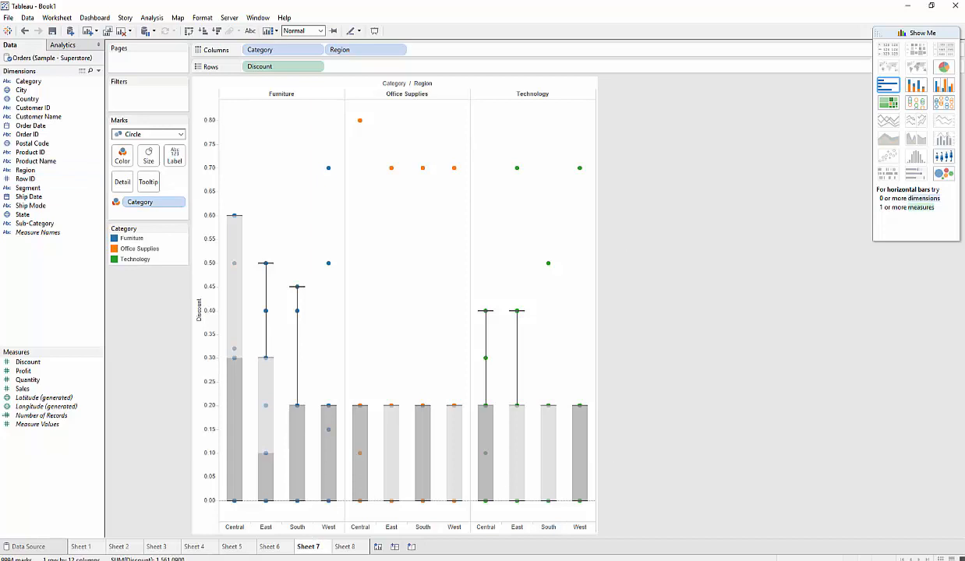
left_click(345, 547)
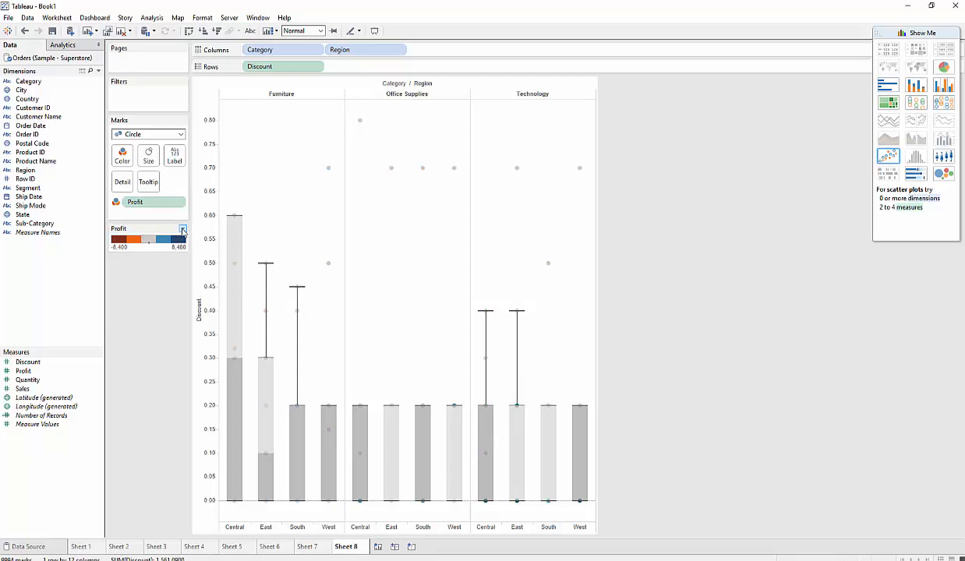
Turn off stepped color in the Profit color settings and enable a custom End value in the advanced options, leaving Start automatic.
left_click(182, 231)
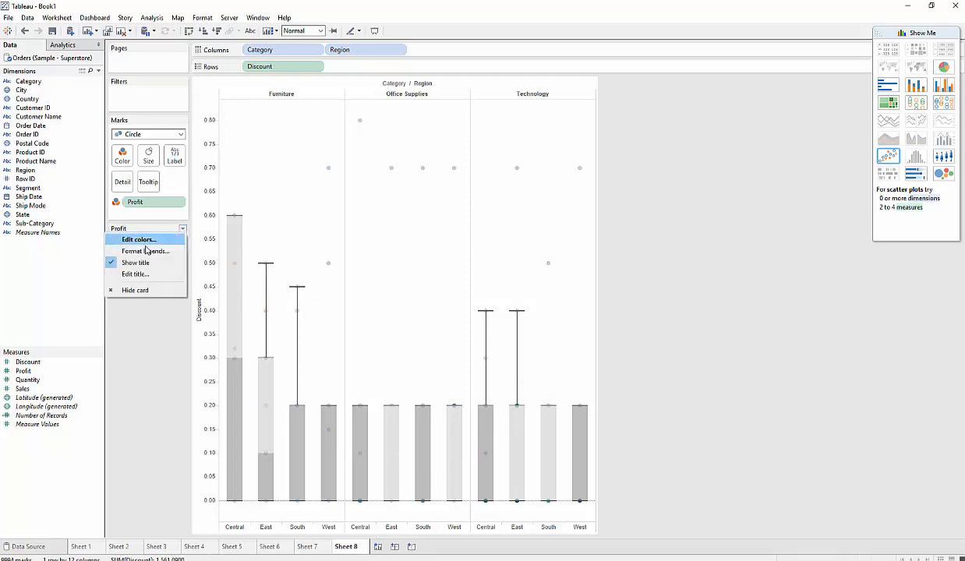
left_click(145, 240)
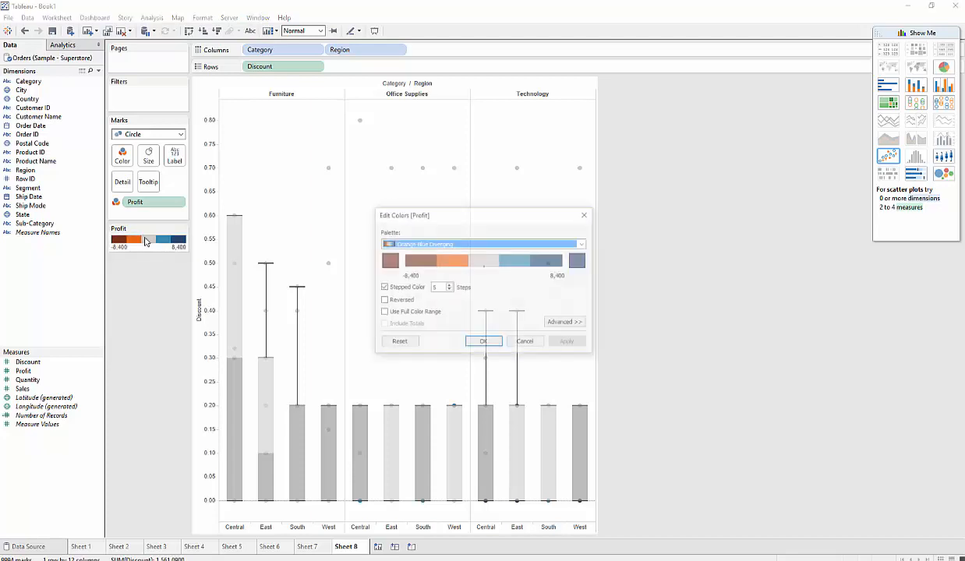
left_click(399, 289)
left_click(400, 289)
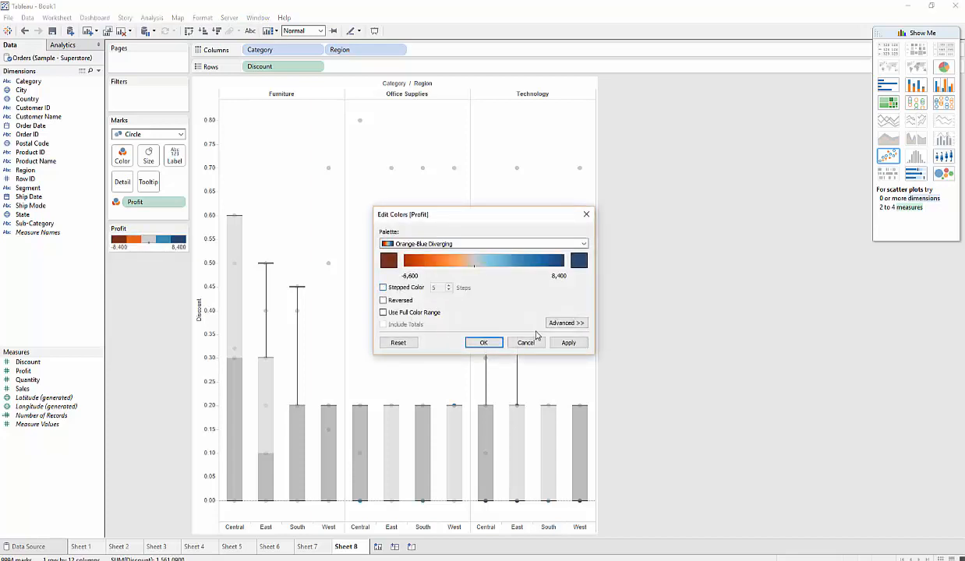
left_click(570, 324)
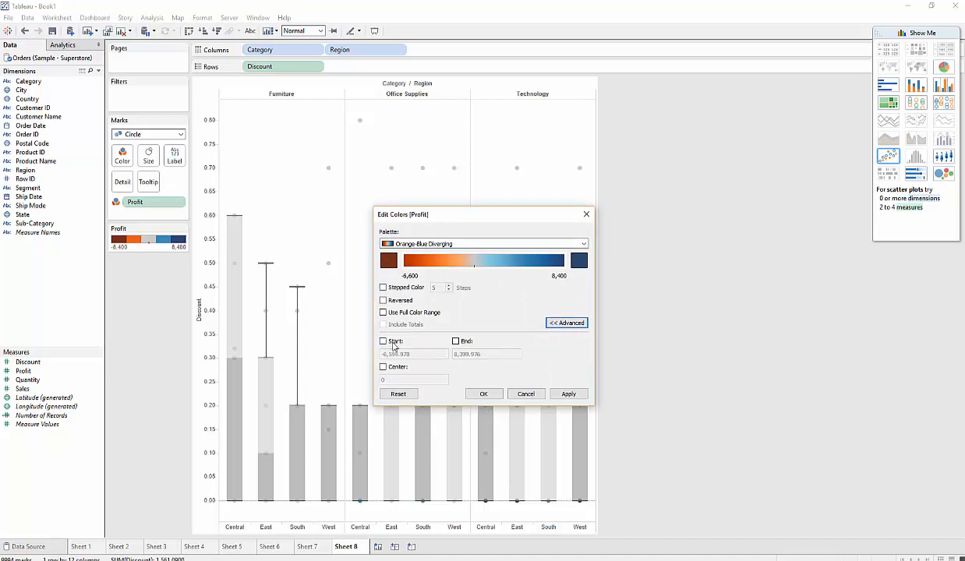
left_click(383, 340)
left_click_drag(434, 353, 313, 352)
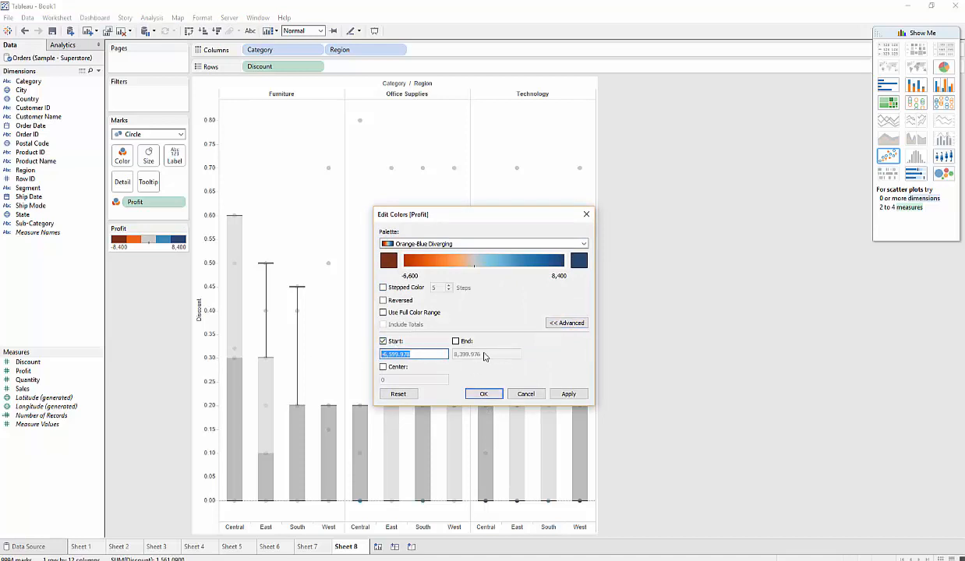
left_click(456, 342)
left_click(383, 340)
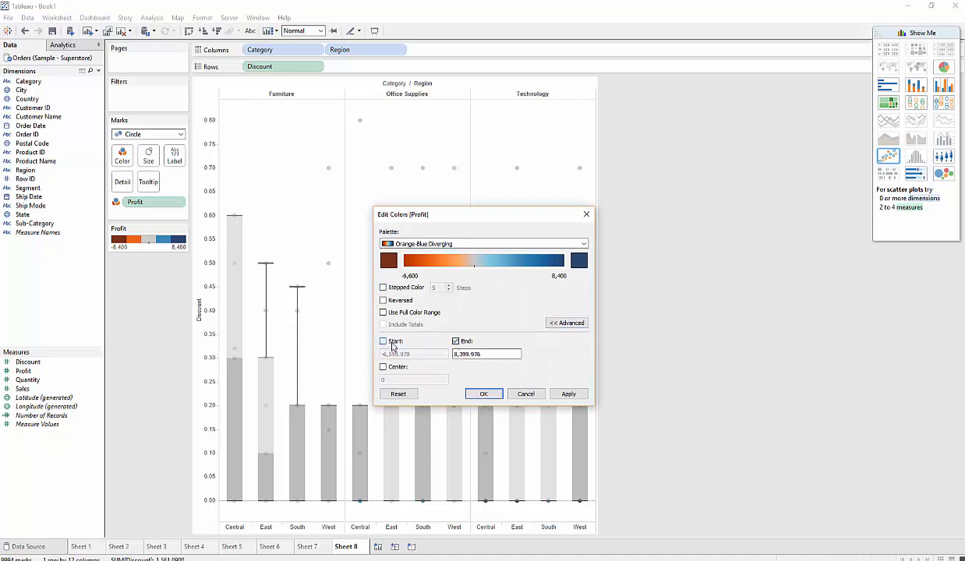
Set the Profit color range's End value to 0, re-enable stepped color with 5 steps, and apply the settings.
left_click(501, 355)
left_click_drag(501, 355, 367, 348)
type("0")
left_click(383, 288)
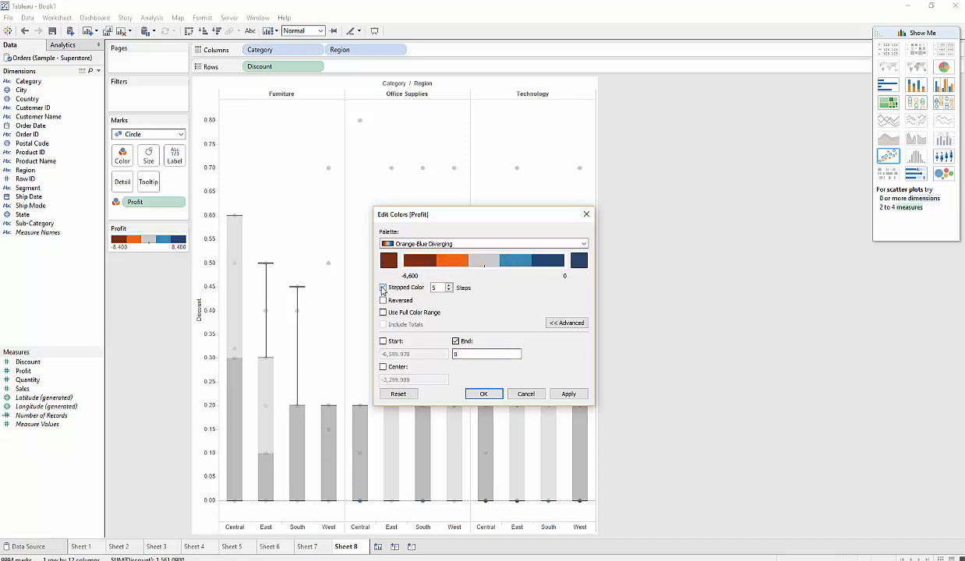
left_click(569, 393)
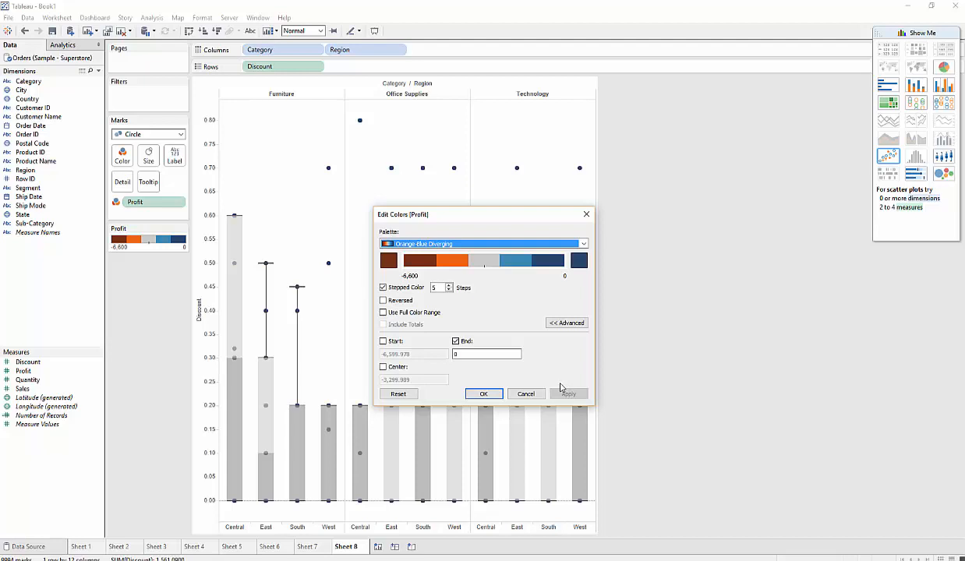
left_click(483, 395)
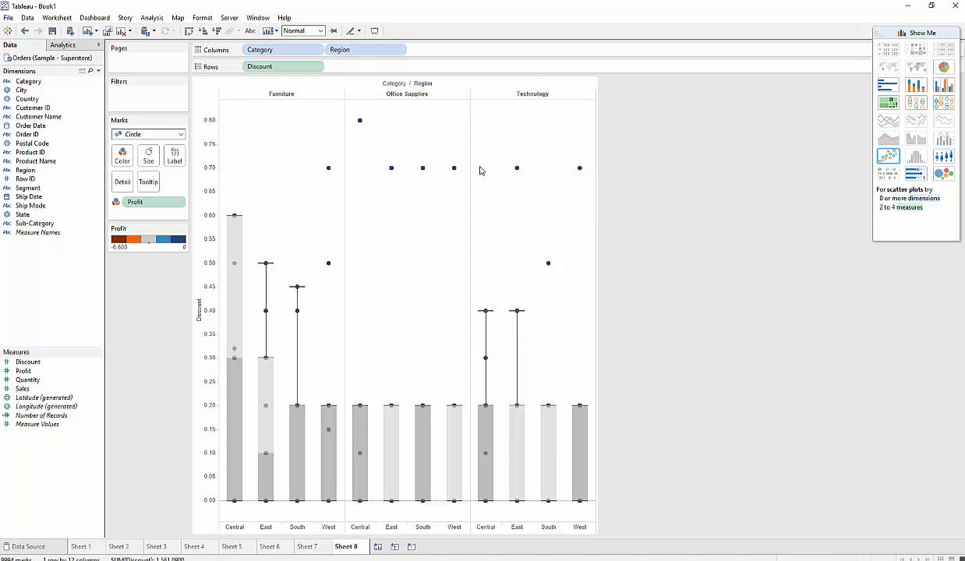
Inspect the recolored high-discount outliers by selecting the marks across the upper part of the plot, and clear the selection.
mouse_move(451, 169)
left_click_drag(220, 111, 711, 309)
left_click(677, 340)
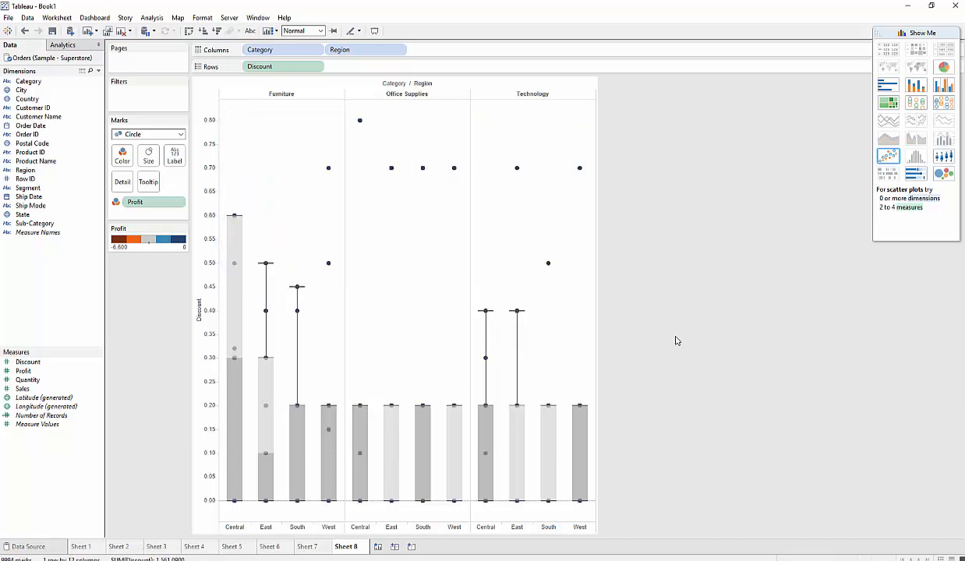